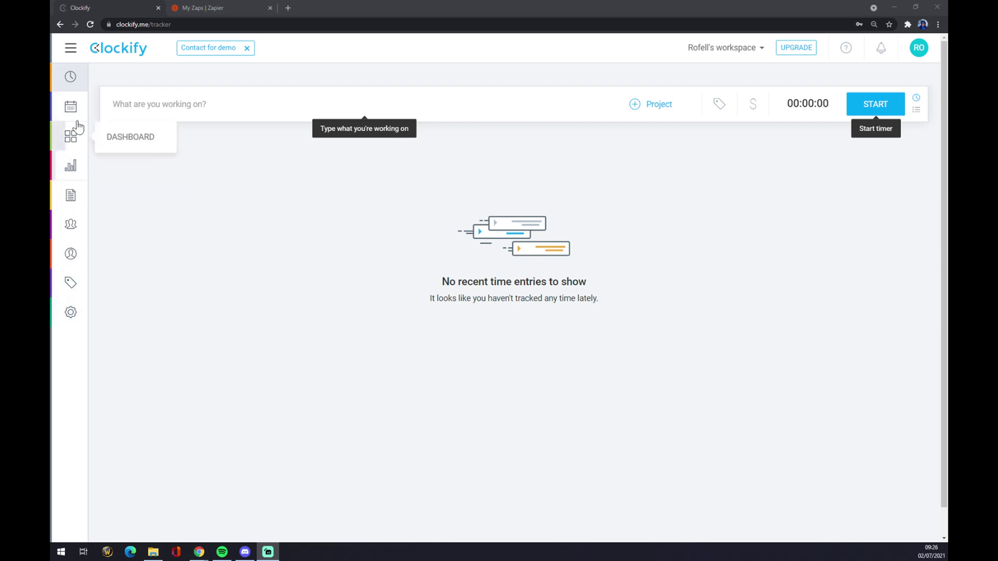
mouse_move(71, 178)
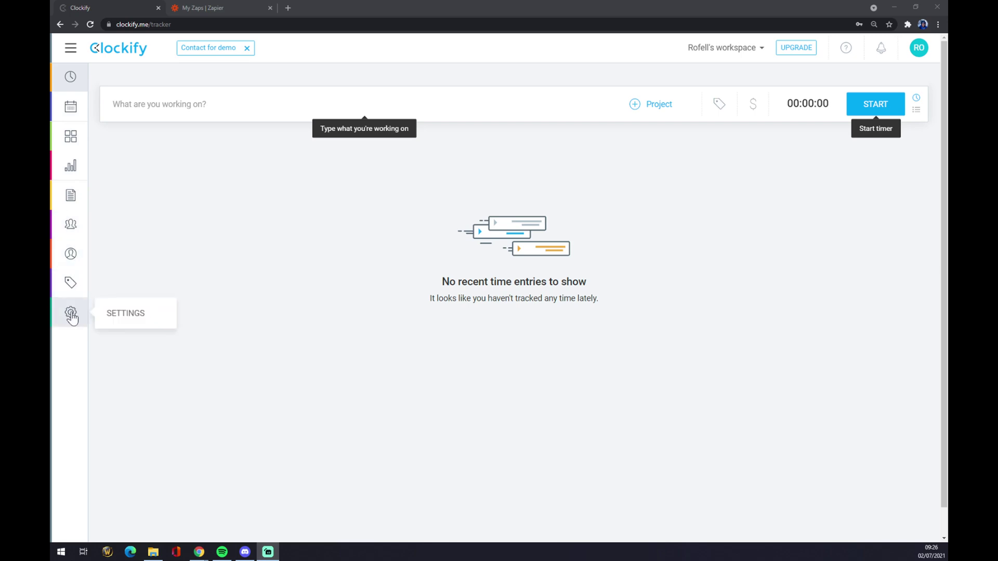
left_click(127, 318)
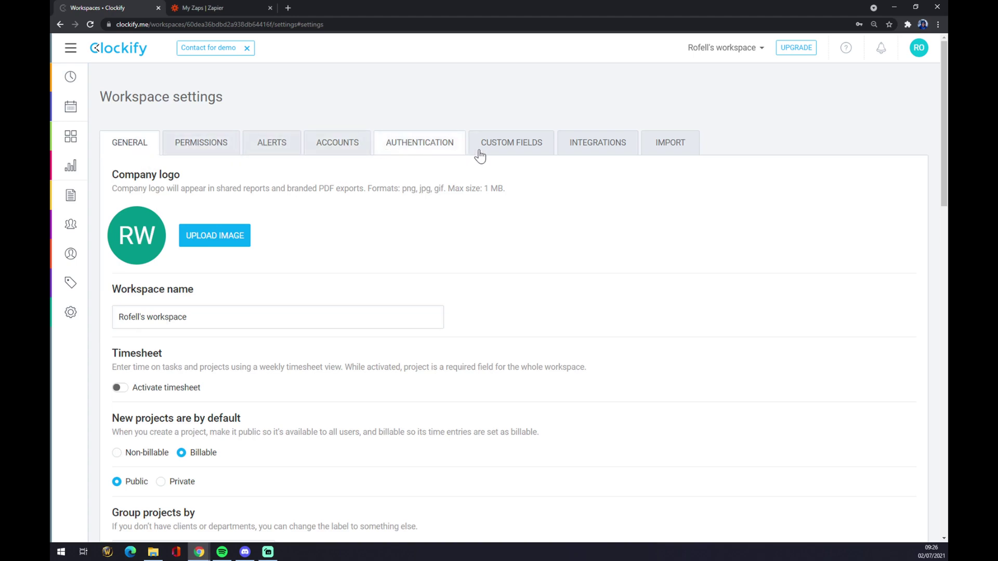
left_click(578, 149)
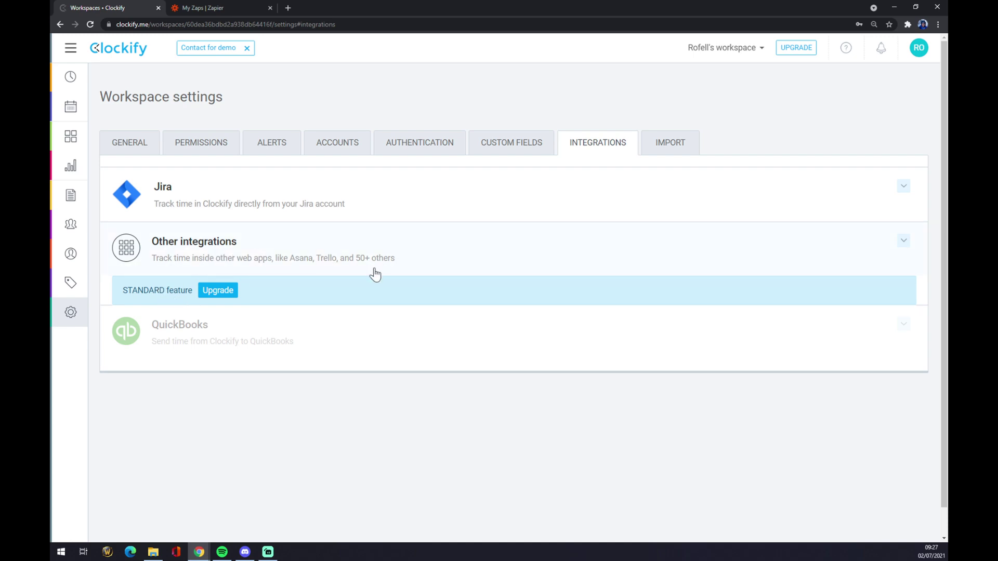
Step: Switch to the 'My Zaps | Zapier' browser tab
left_click(232, 7)
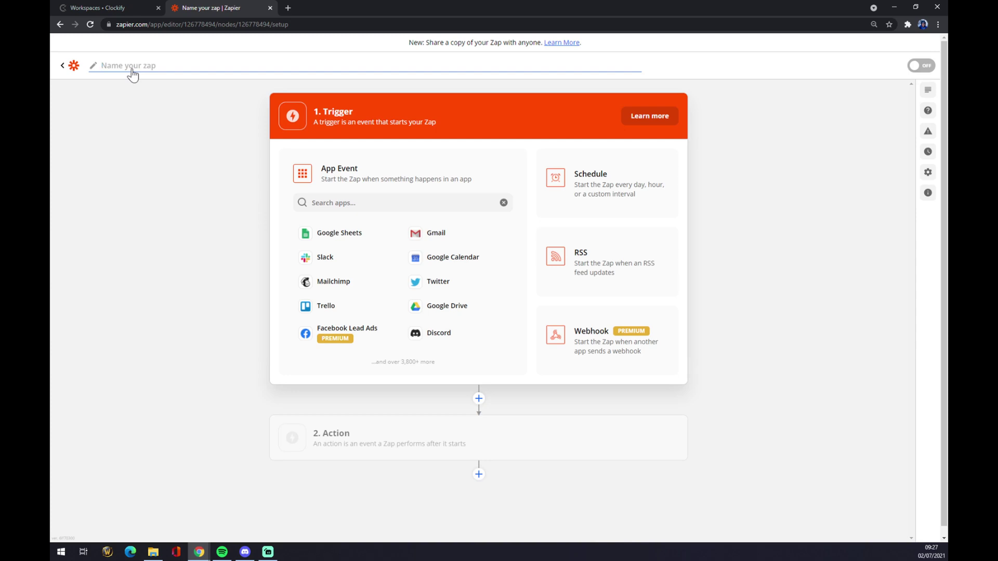
Step: Name the new zap 'clockify to calendar'
type("clockify to calendar")
key("Return")
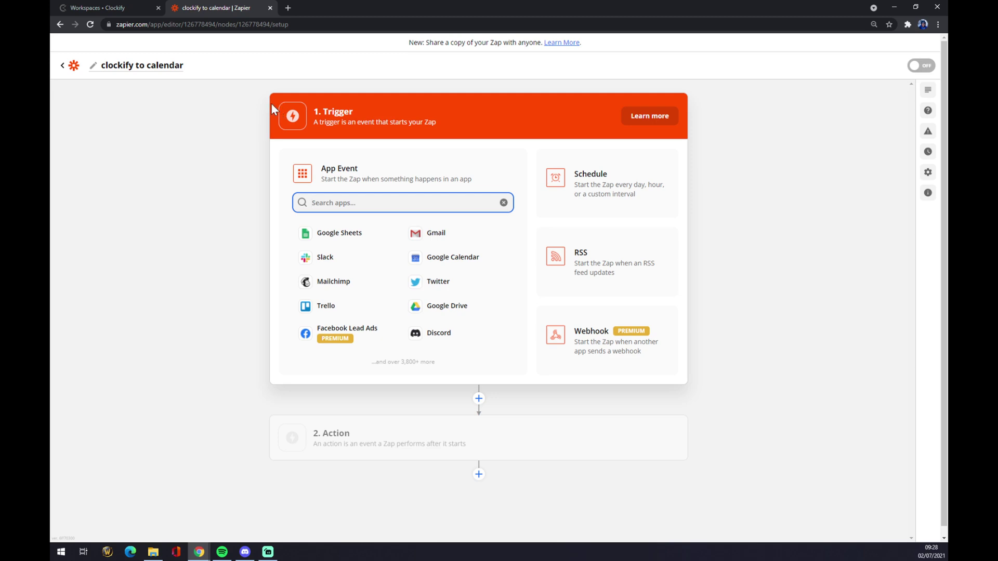
Step: Set the zap's trigger to Clockify's New Project event
type("clock")
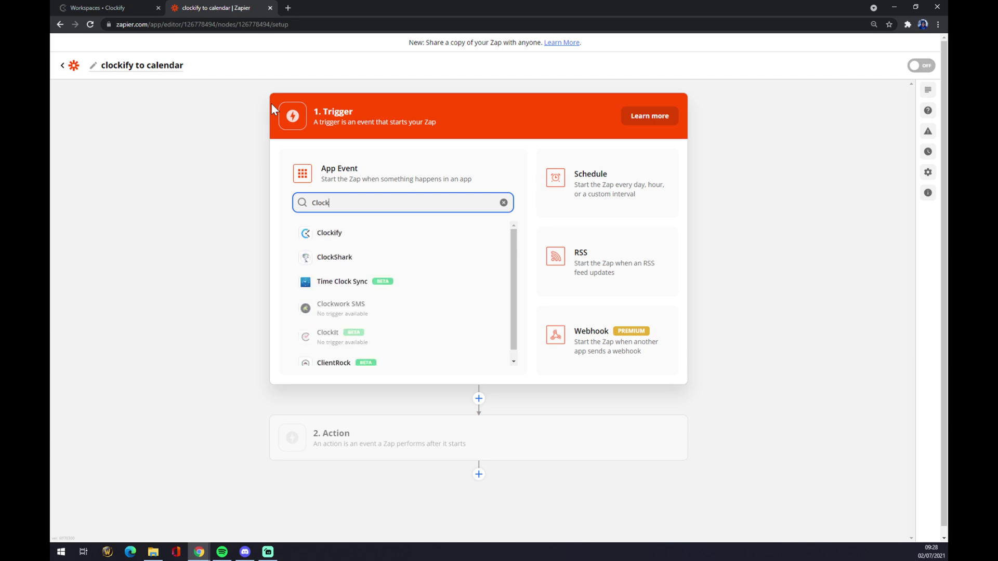
left_click(331, 235)
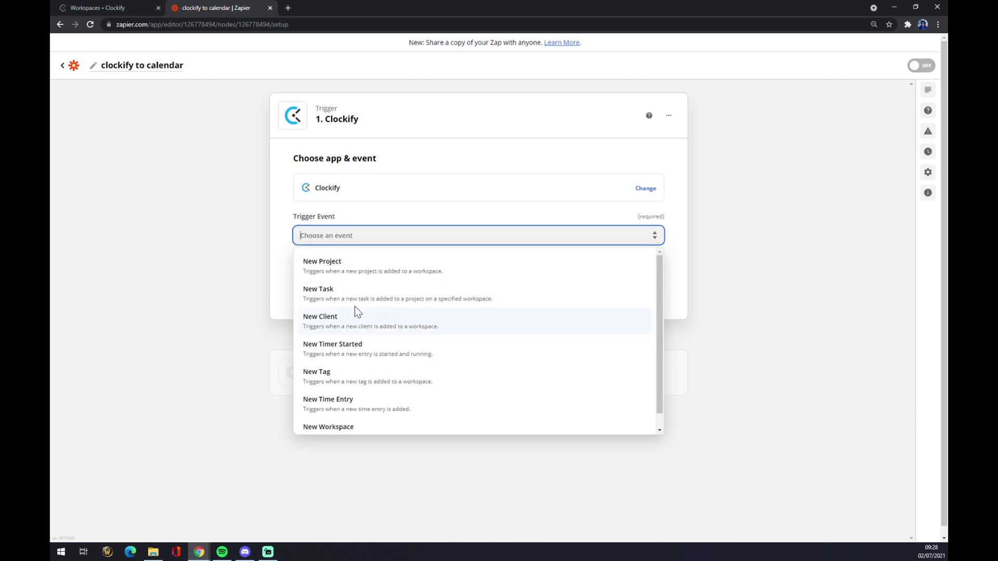
scroll(366, 306, "down", 1)
scroll(342, 395, "up", 1)
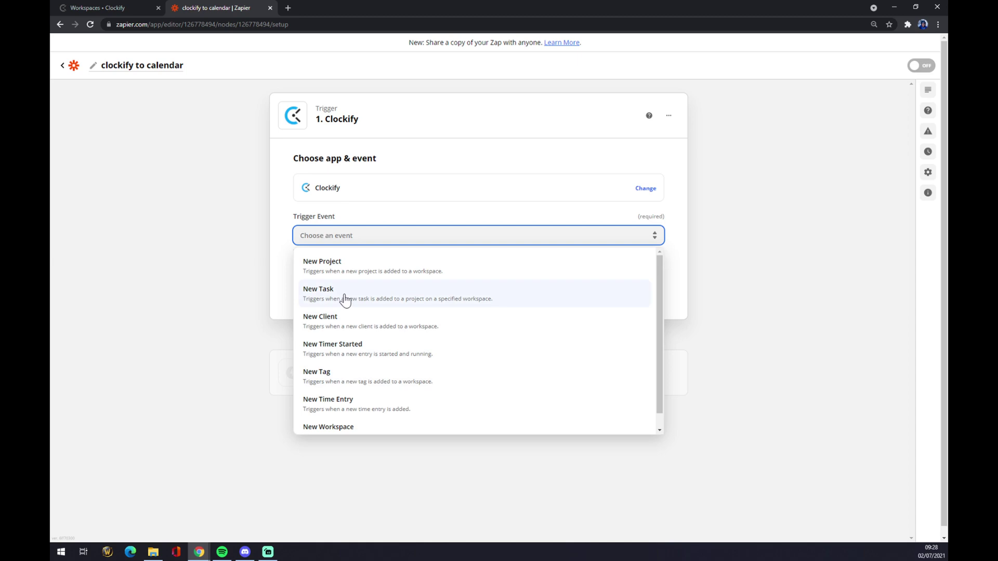
left_click(332, 276)
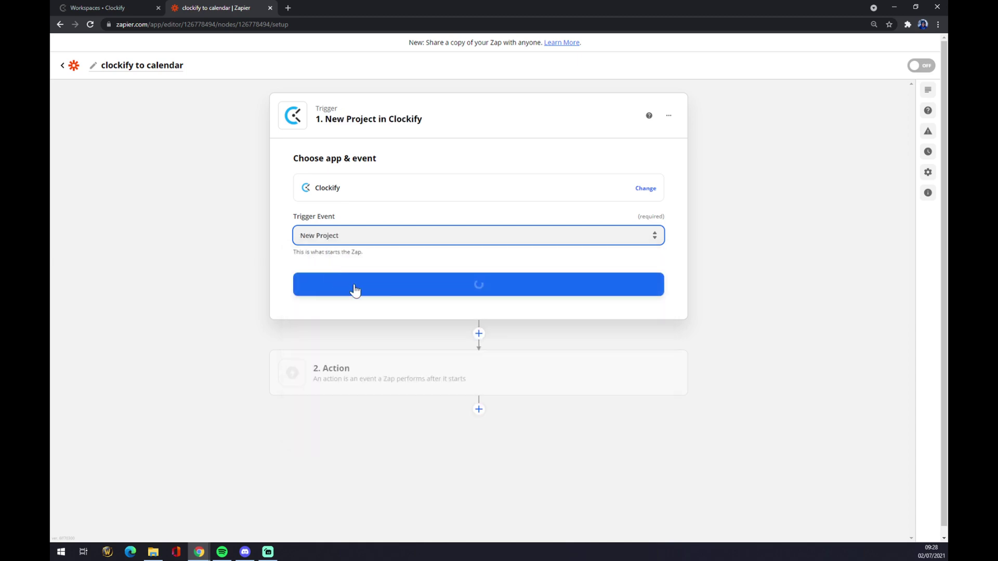
left_click(438, 290)
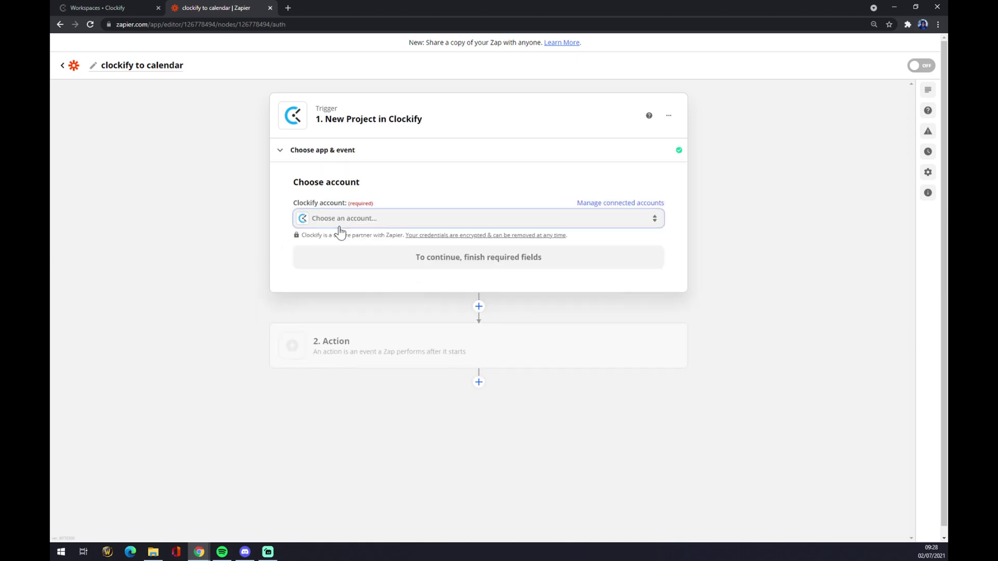
Step: Choose the connected Clockify account for the trigger, then return to Clockify
left_click(339, 226)
left_click(345, 306)
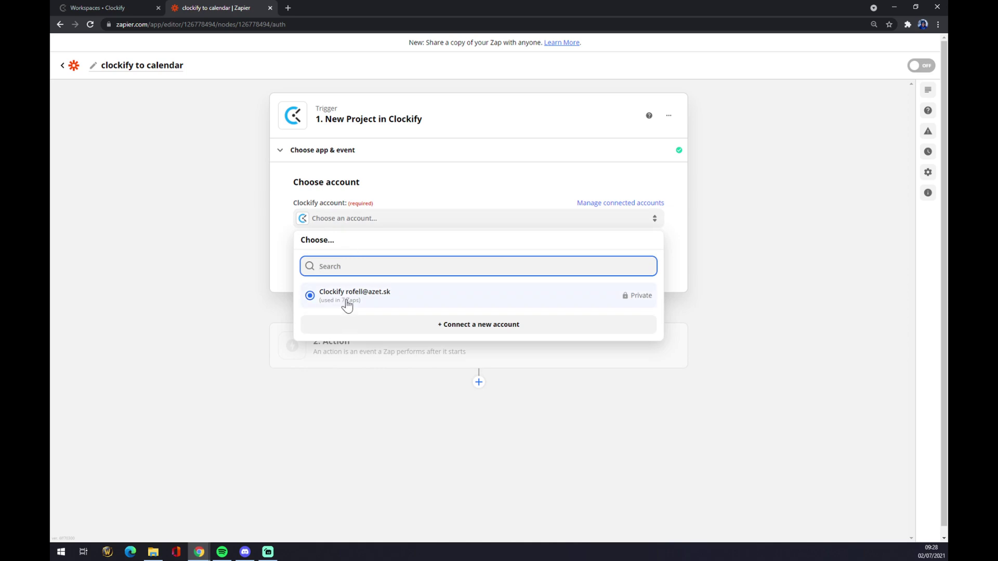
left_click(347, 305)
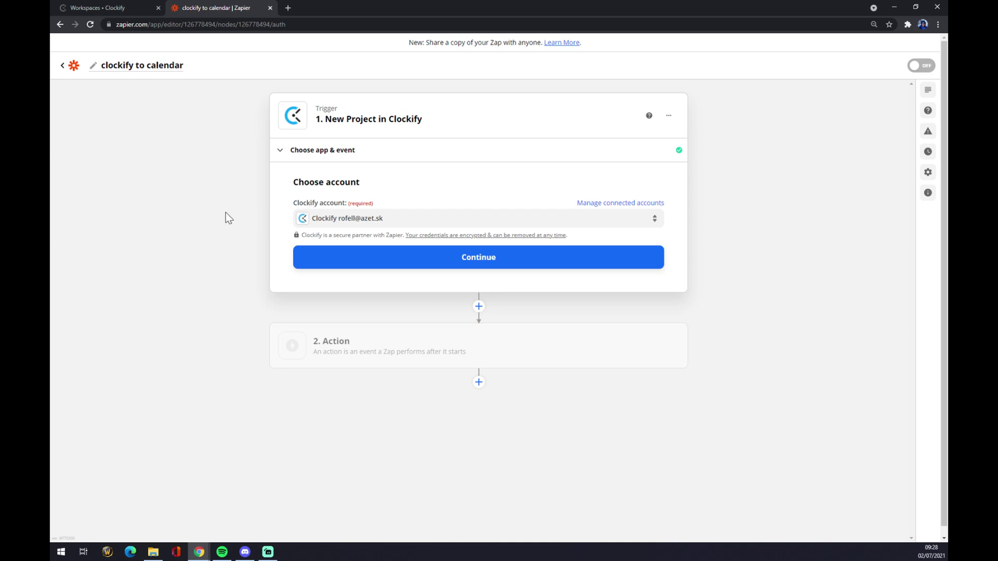
left_click(82, 7)
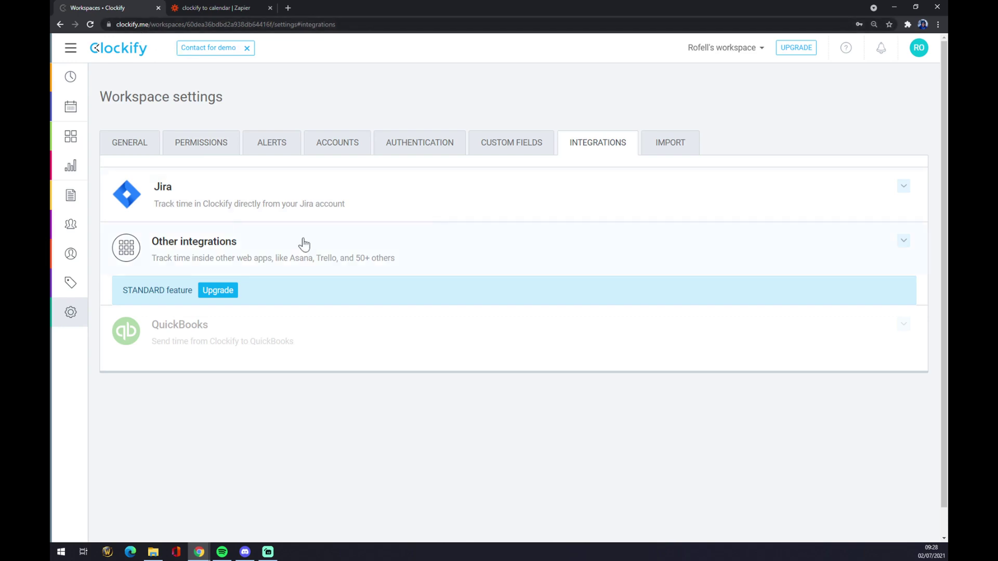
left_click(918, 48)
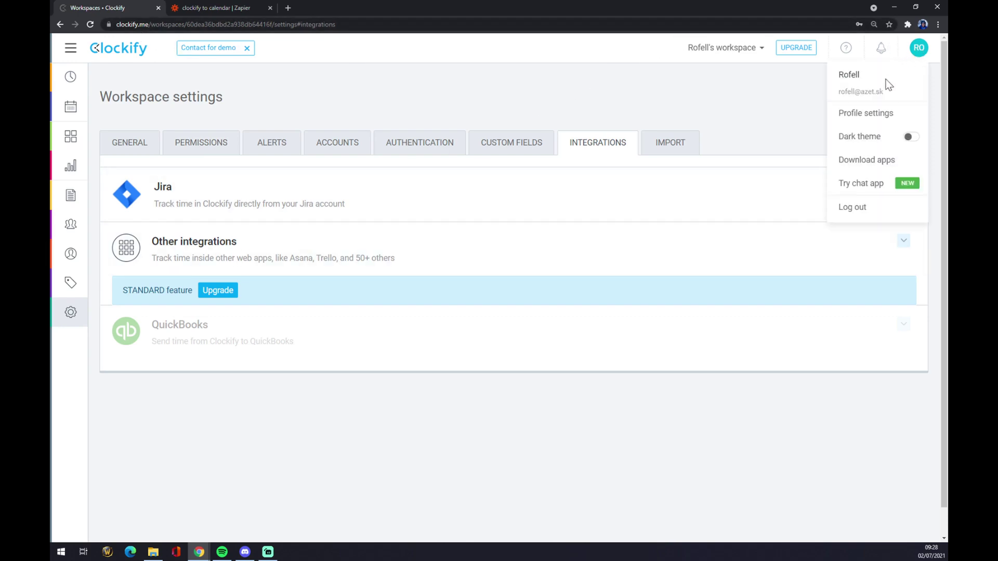
left_click(869, 114)
scroll(475, 220, "down", 10)
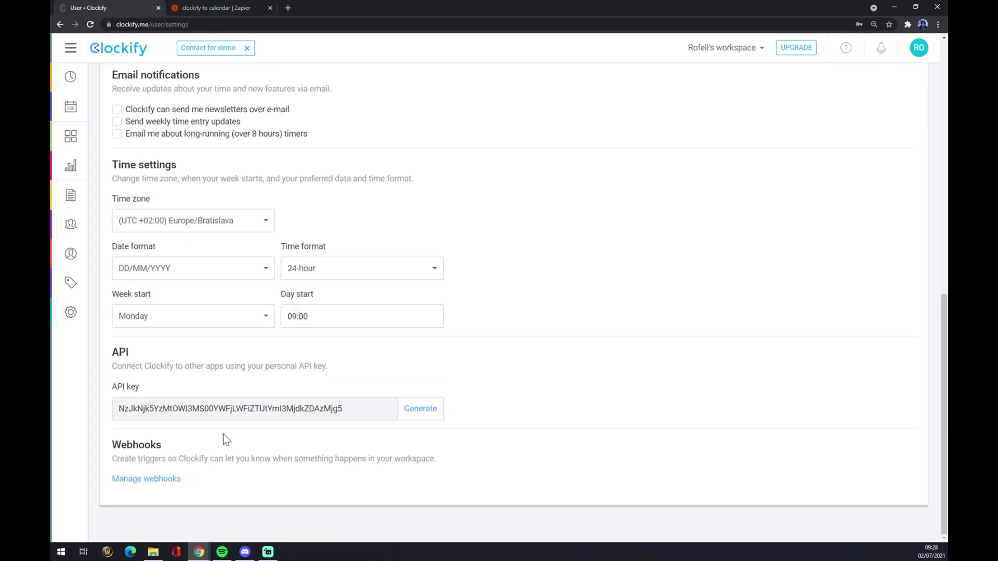
double_click(229, 409)
Step: Set the Clockify trigger's workspace to the only listed one and continue to testing
left_click(234, 7)
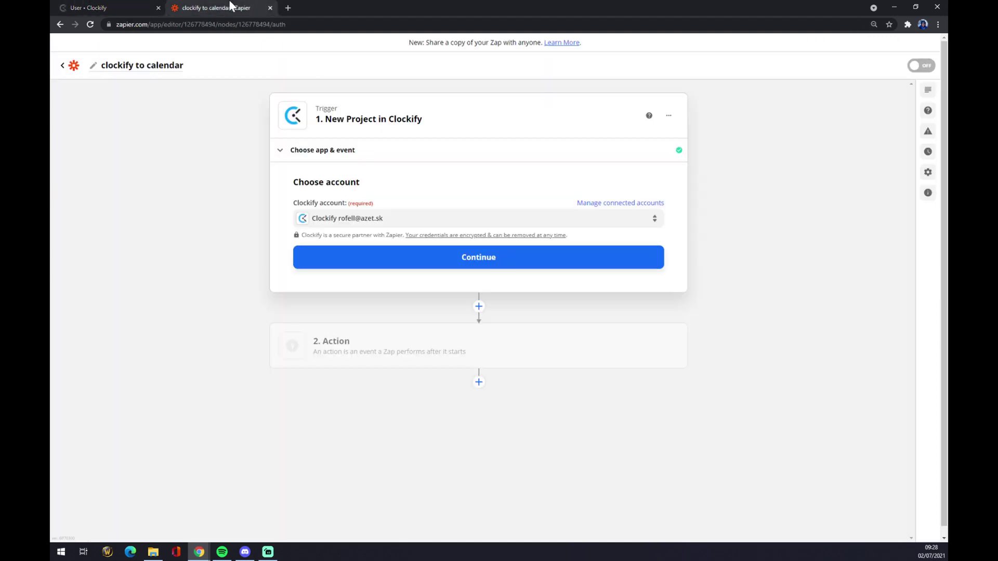
left_click(470, 264)
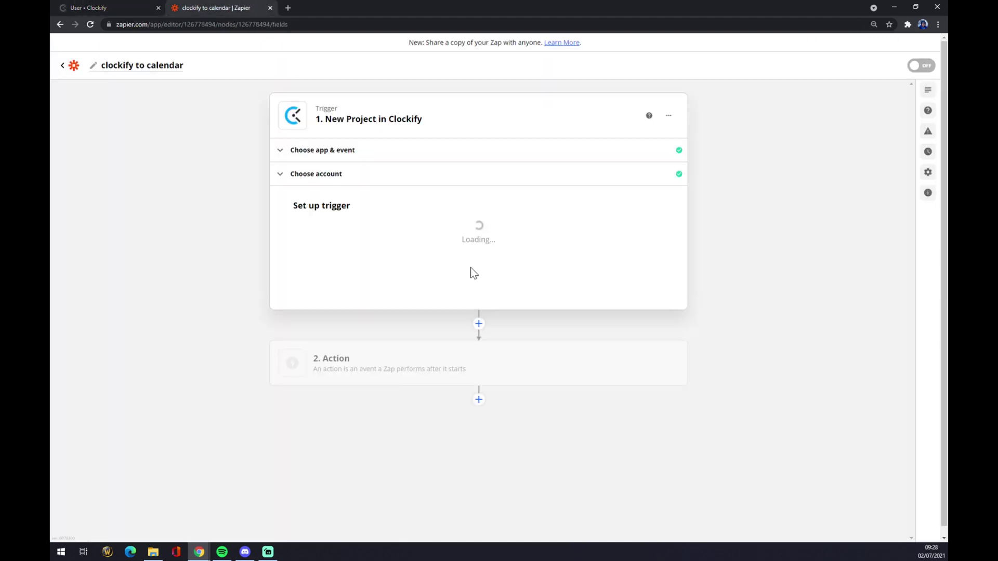
left_click(353, 241)
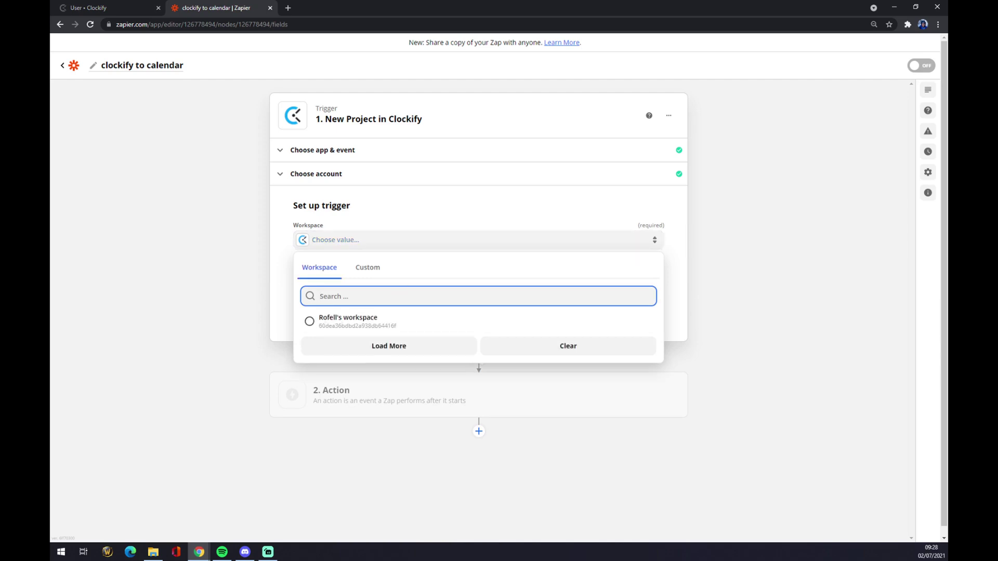
left_click(393, 326)
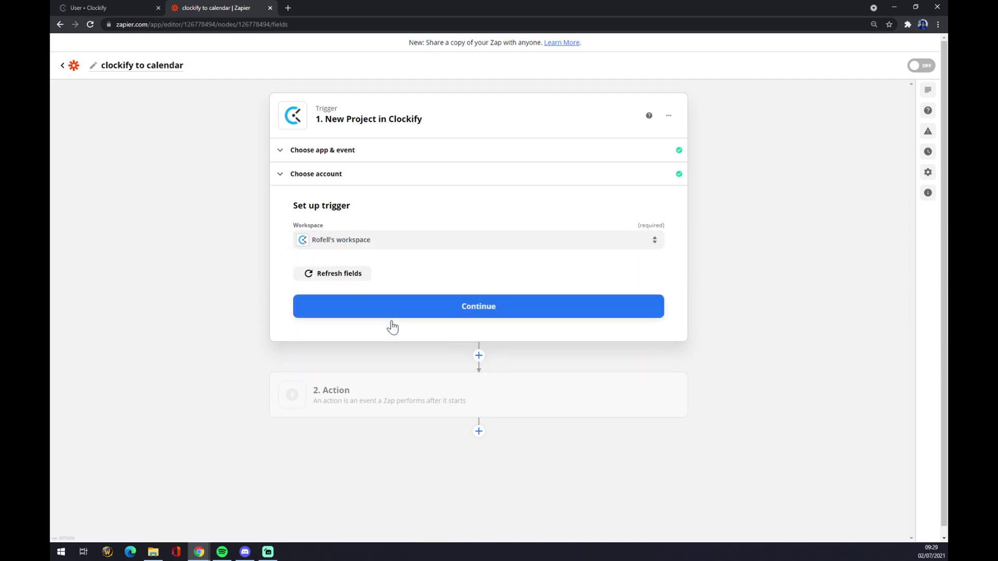
left_click(434, 310)
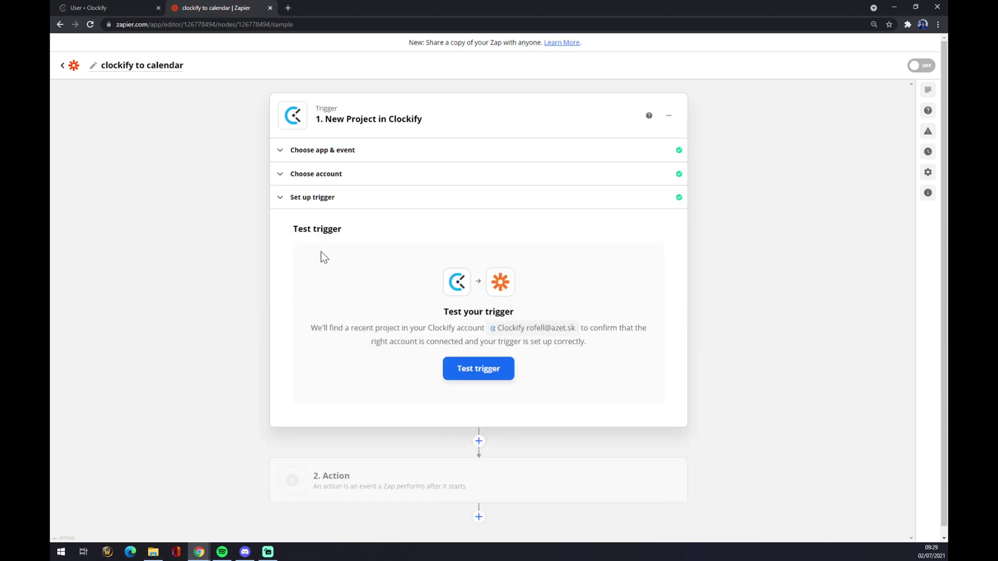
Step: Set the action to Google Calendar's Delete Event and start the Google Calendar sign-in
left_click(383, 482)
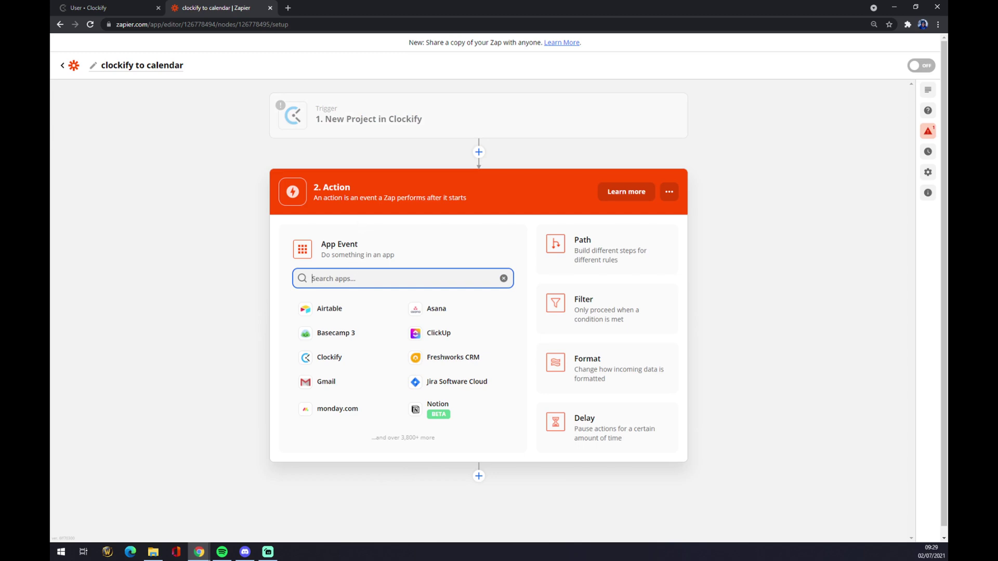
type("calenda")
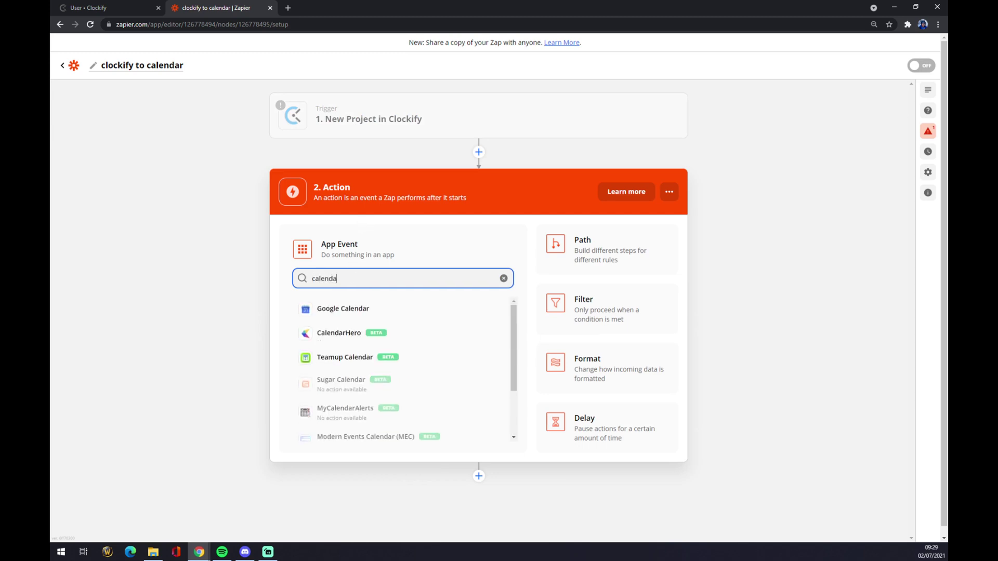
left_click(350, 315)
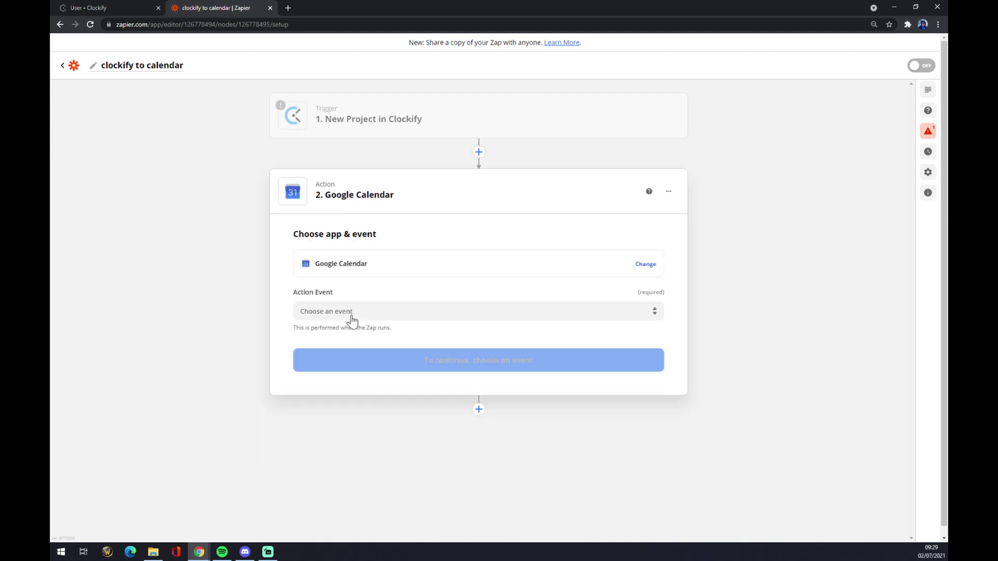
left_click(351, 316)
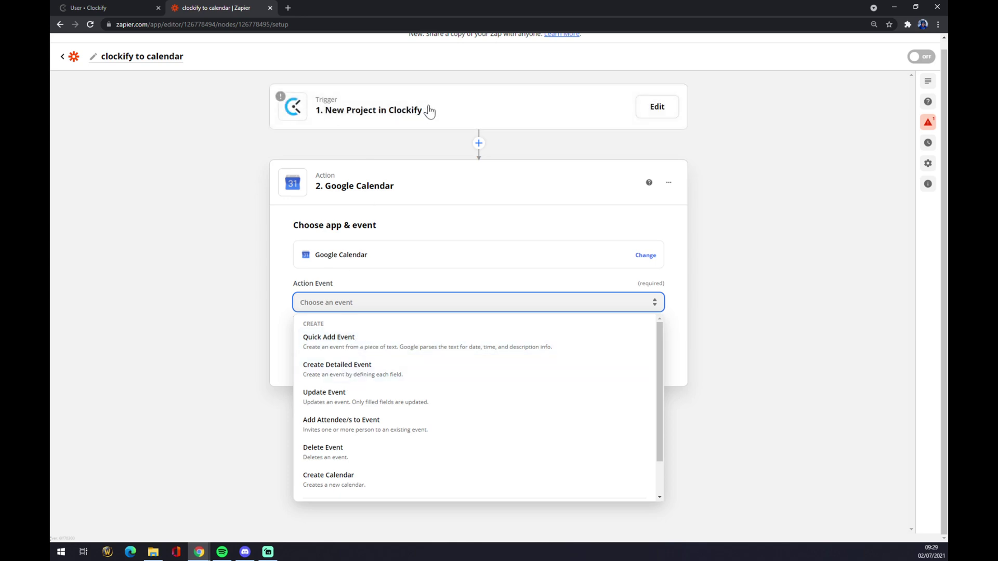
left_click(366, 461)
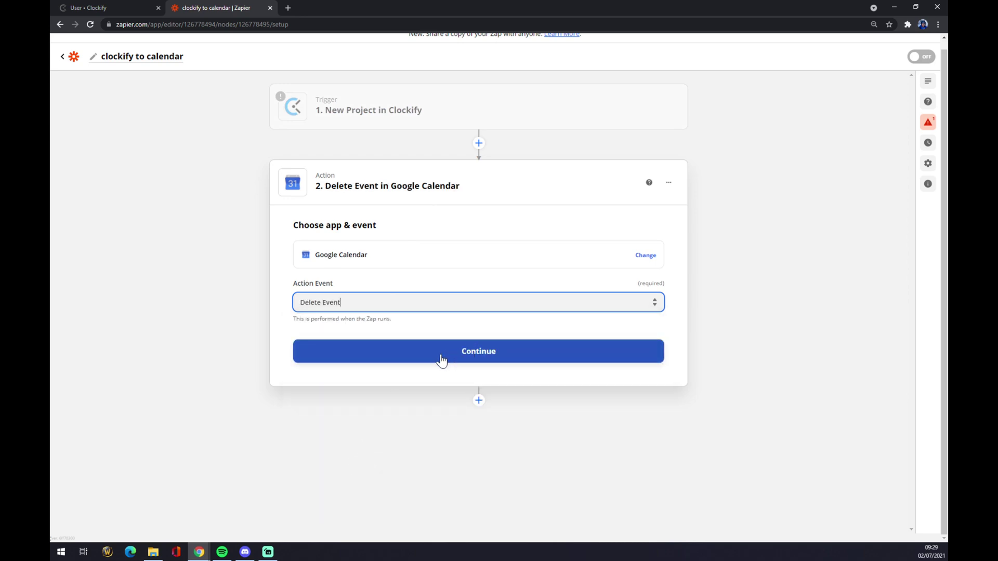
left_click(440, 360)
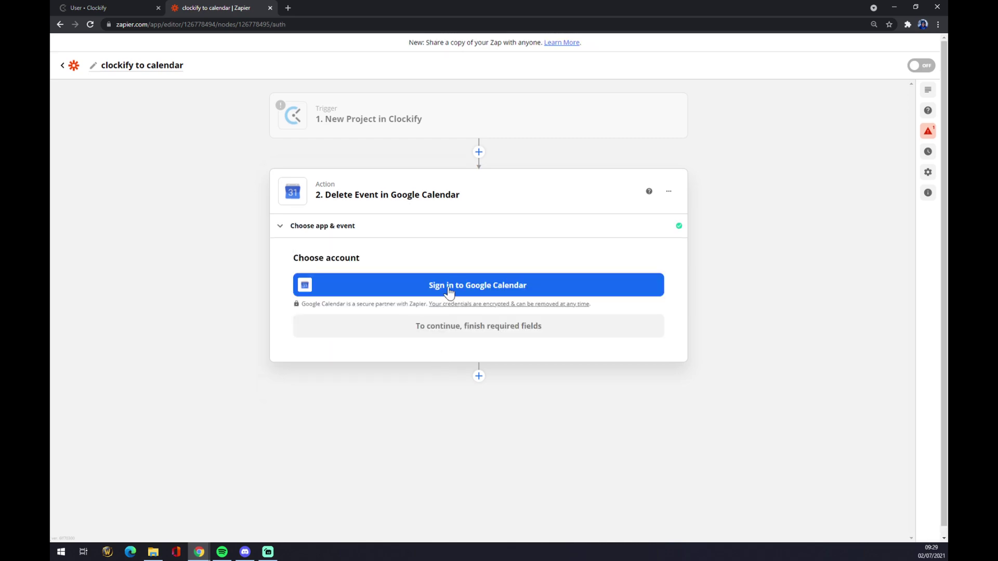
left_click(449, 291)
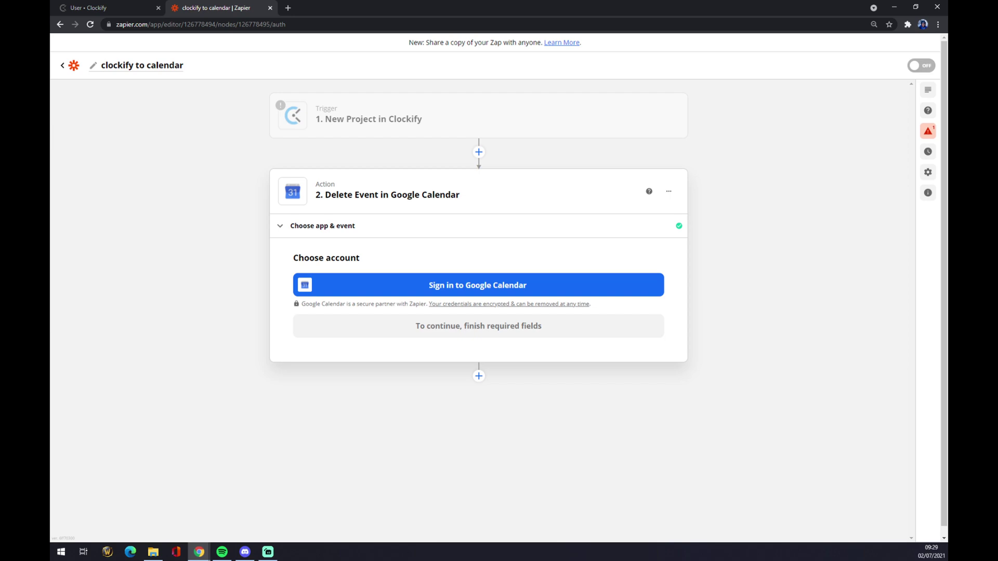